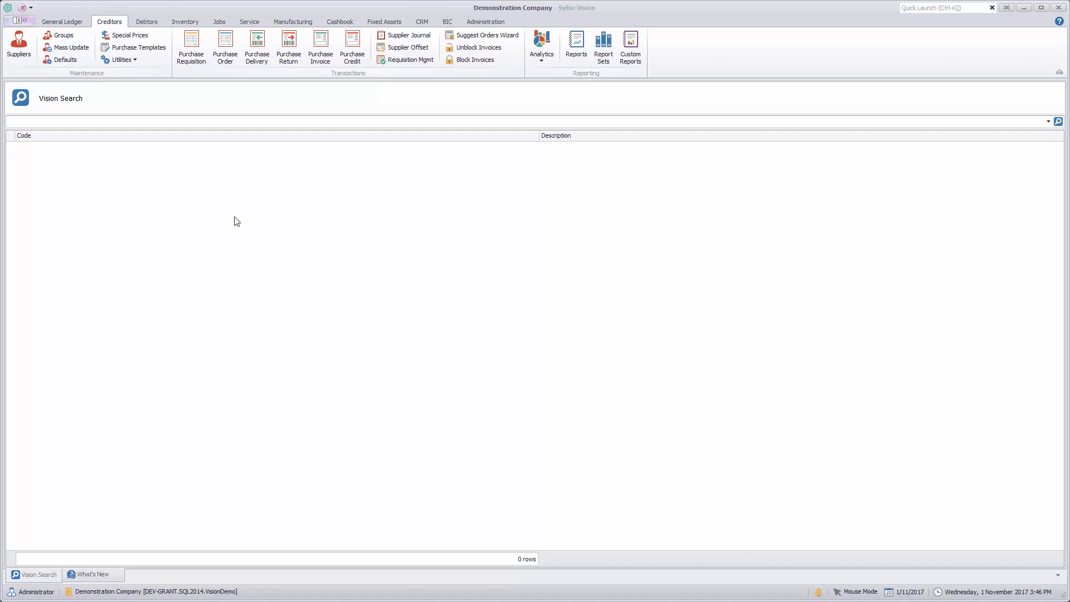
Review the purchase options in the creditor defaults and close them without changes.
left_click(63, 60)
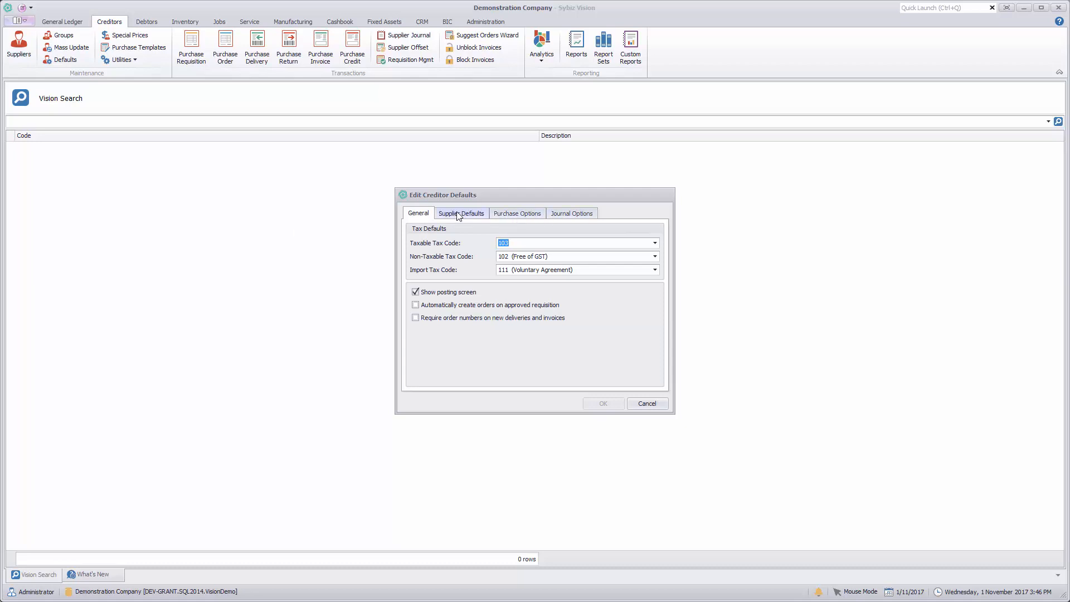
left_click(513, 217)
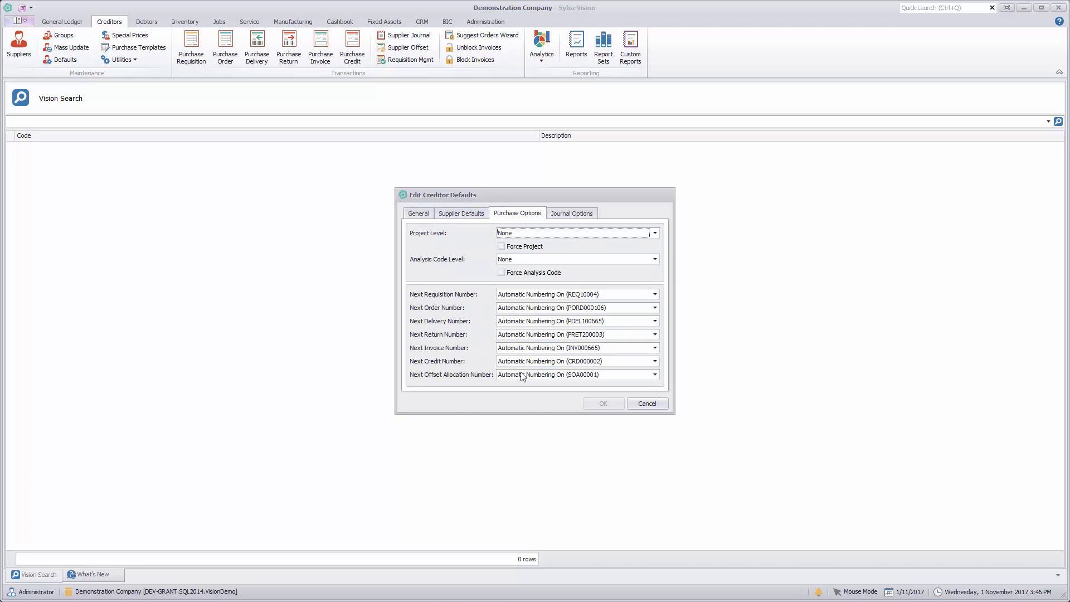
left_click(647, 403)
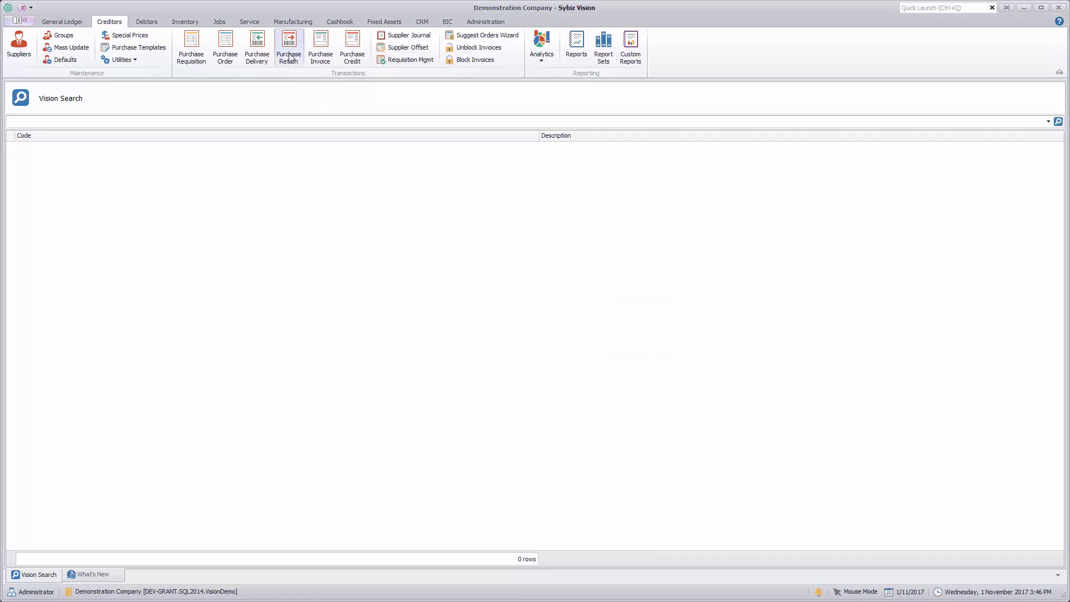
Start a purchase invoice for Demonstration Supplier with reference 12345 and close it without saving.
left_click(323, 50)
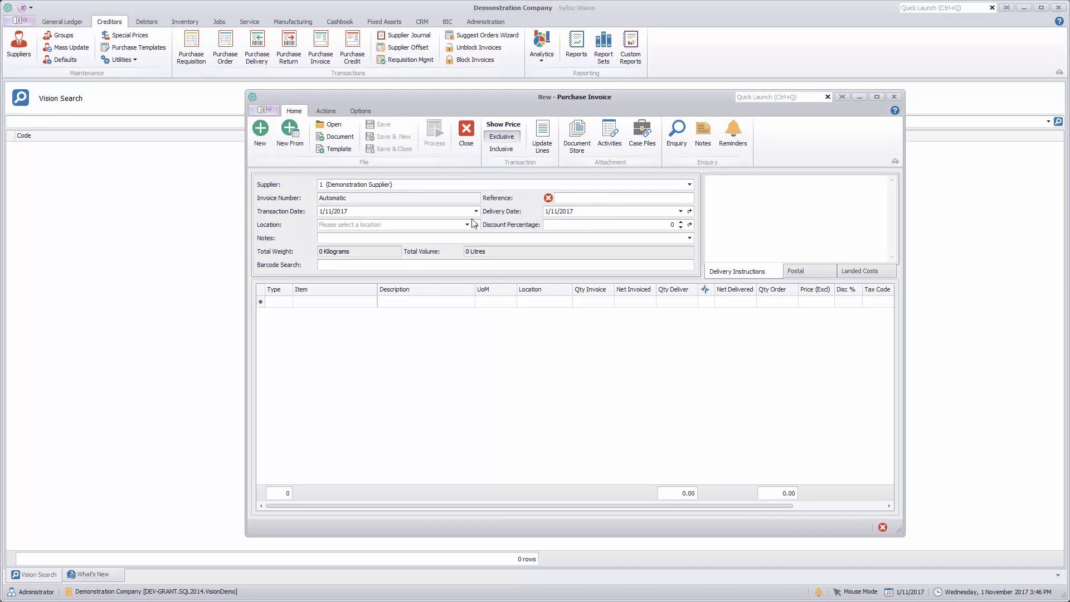
left_click(567, 199)
type("12345")
left_click(467, 130)
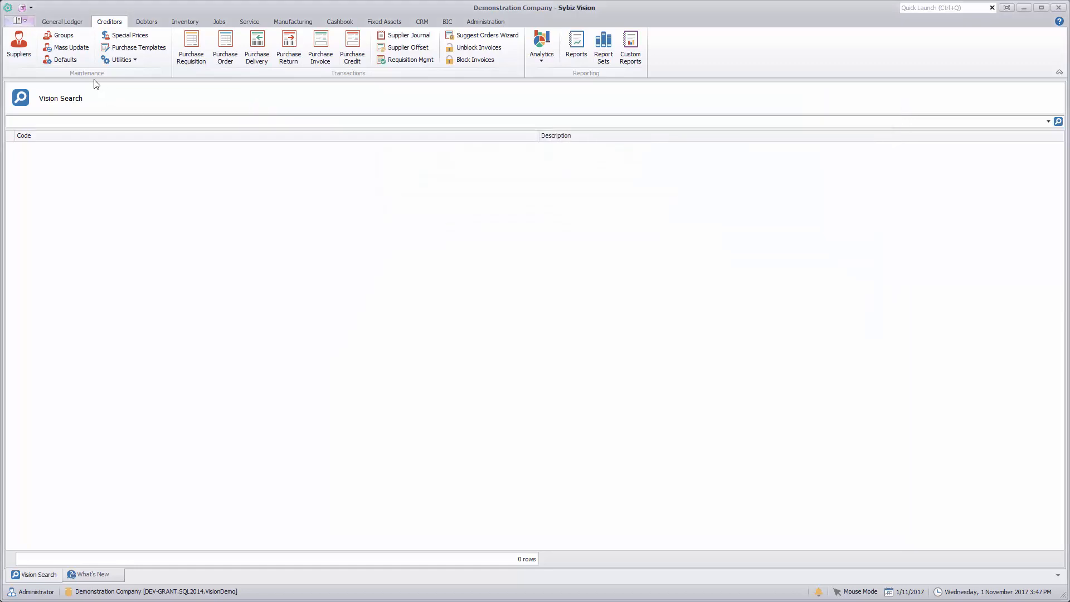
Enable requiring order numbers on new deliveries and invoices in the creditor defaults.
left_click(63, 61)
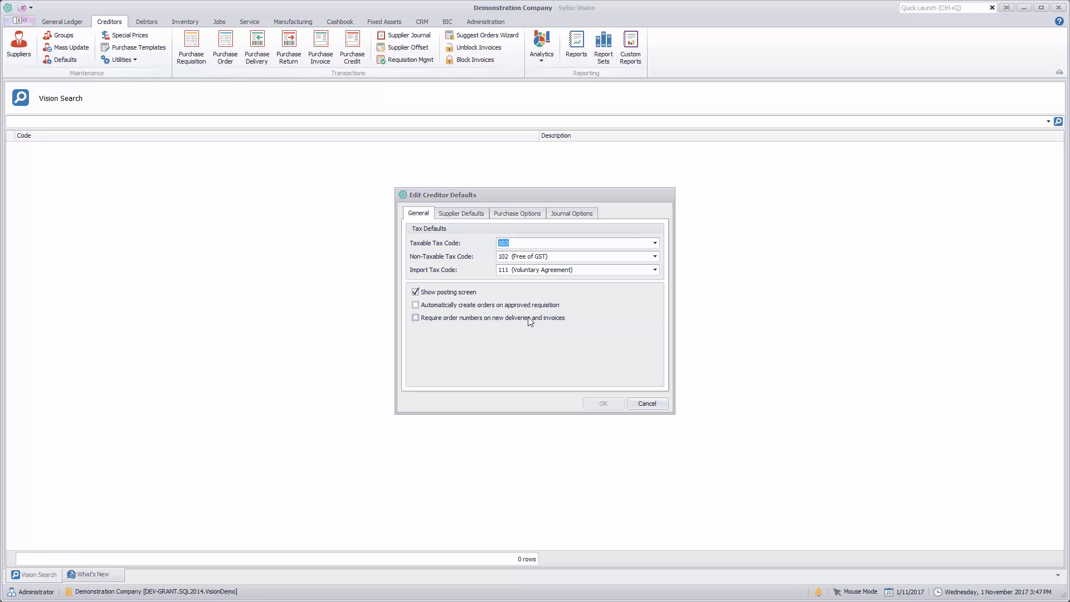
left_click(415, 317)
left_click(595, 405)
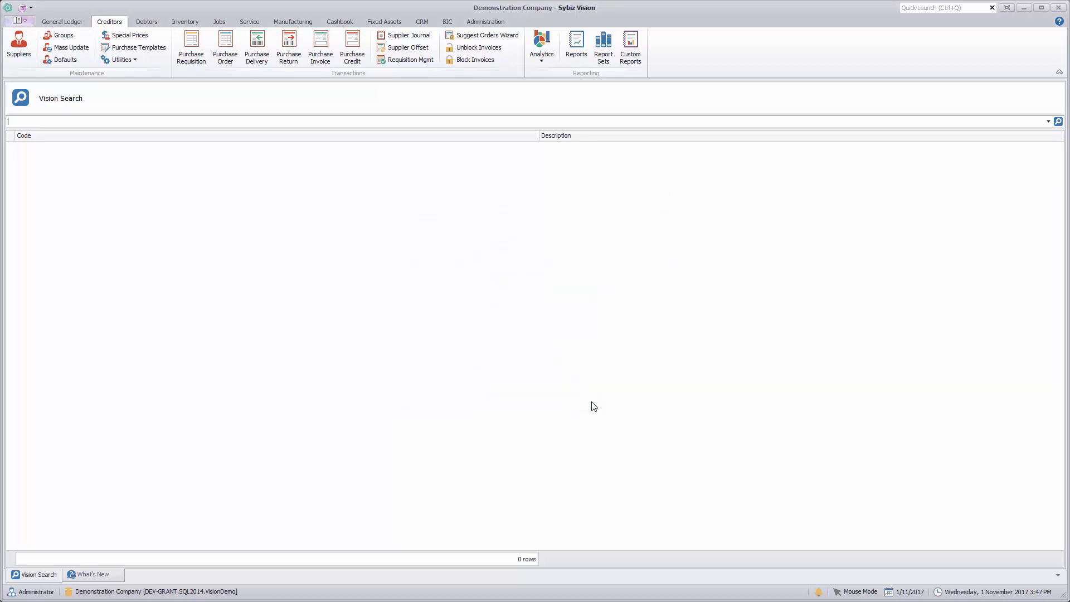
Start a new purchase invoice for supplier 1 with reference INV0001 and order reference ORD001.
left_click(321, 48)
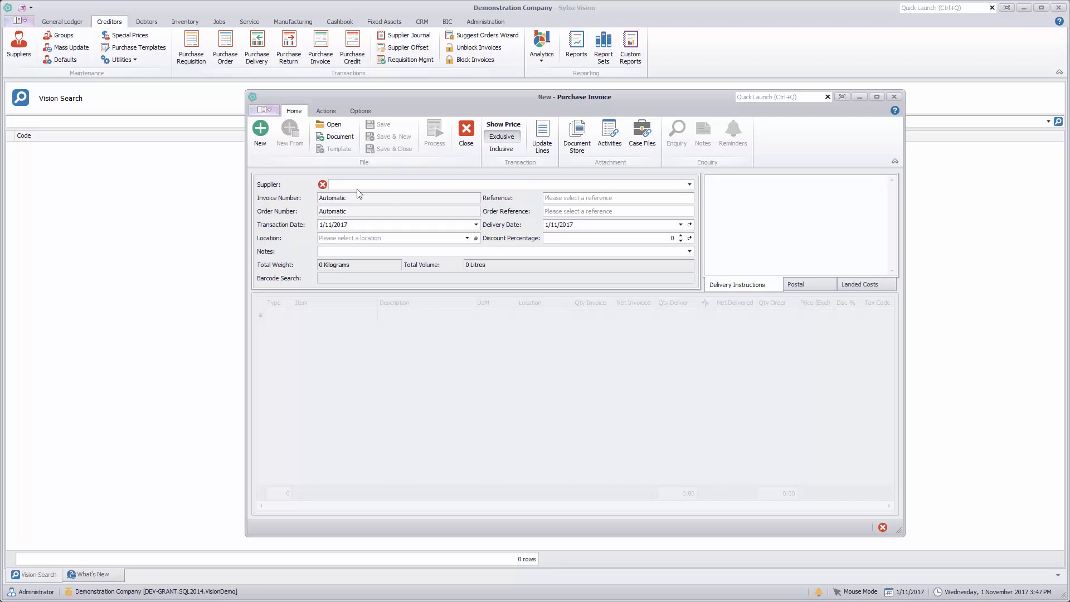
type("1")
key("Tab")
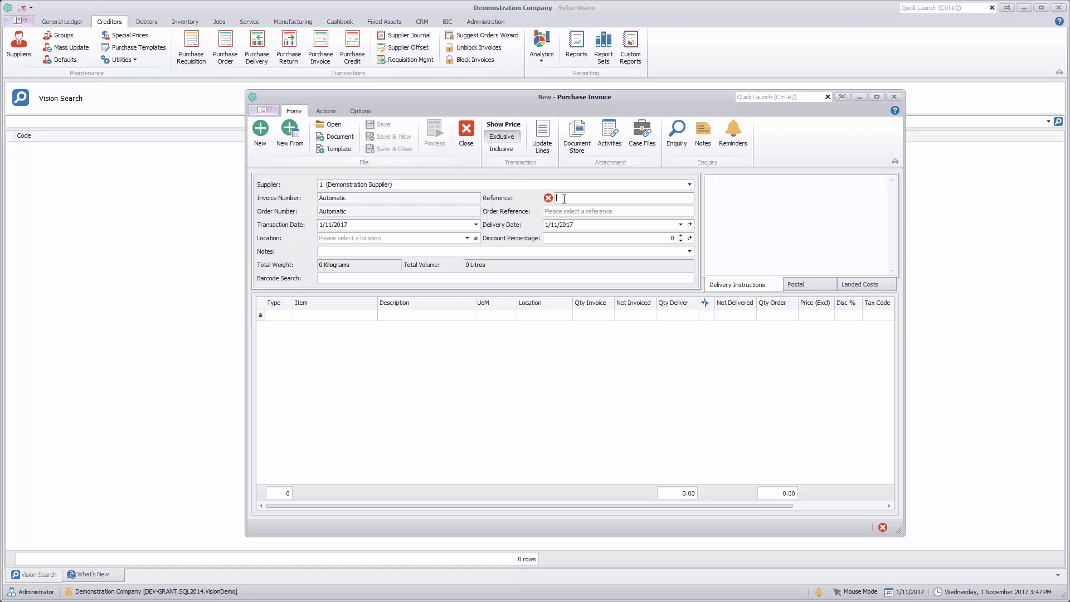
type("INV0001")
left_click(569, 214)
type("ORD001")
Override automatic numbering for the invoice's order number and enter a custom purchase order number.
right_click(362, 212)
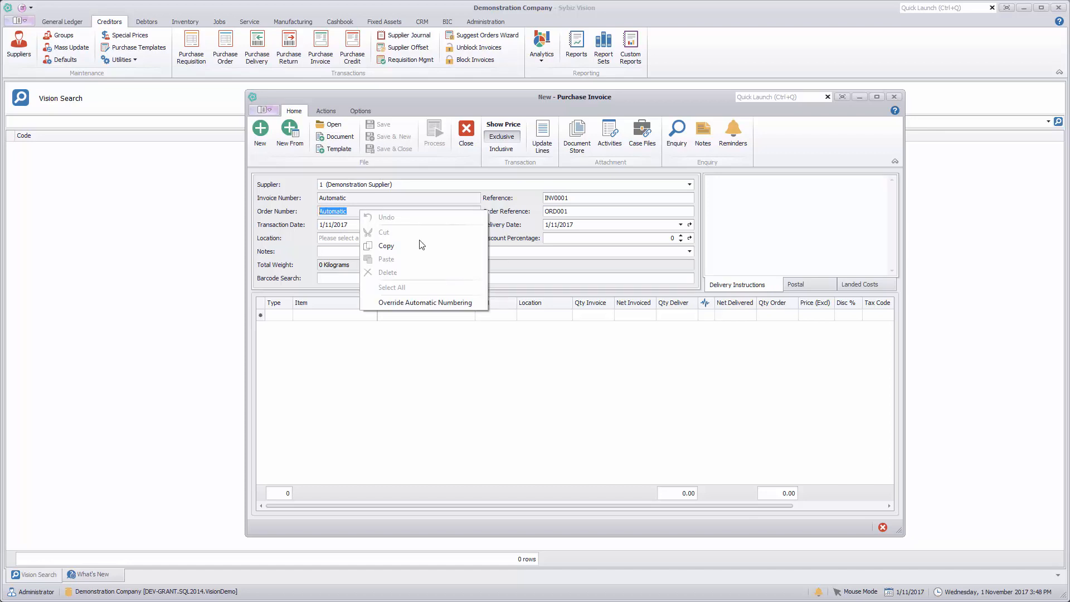
left_click(422, 304)
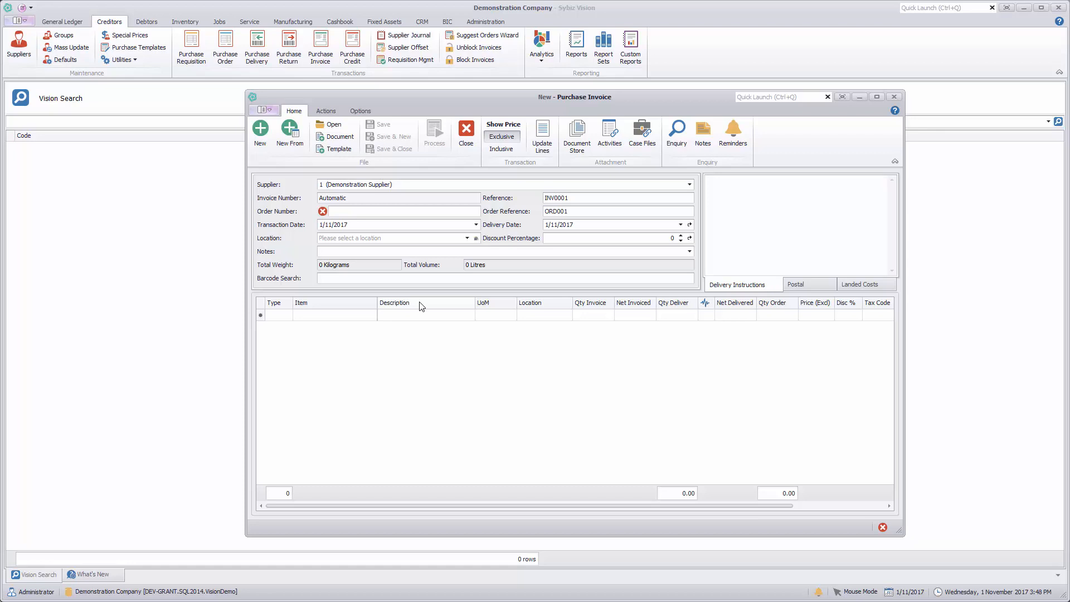
type("PORD1234567")
Copy the custom order number, restore automatic numbering, and override it again with the copied number.
left_click_drag(360, 211, 302, 211)
key("ctrl+c")
right_click(364, 210)
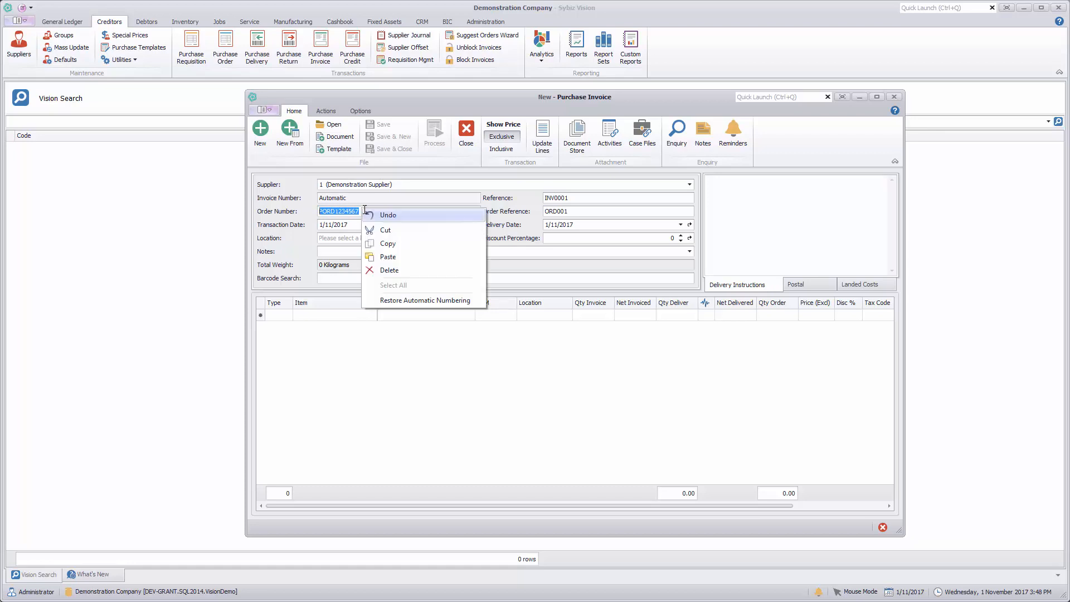
left_click(416, 300)
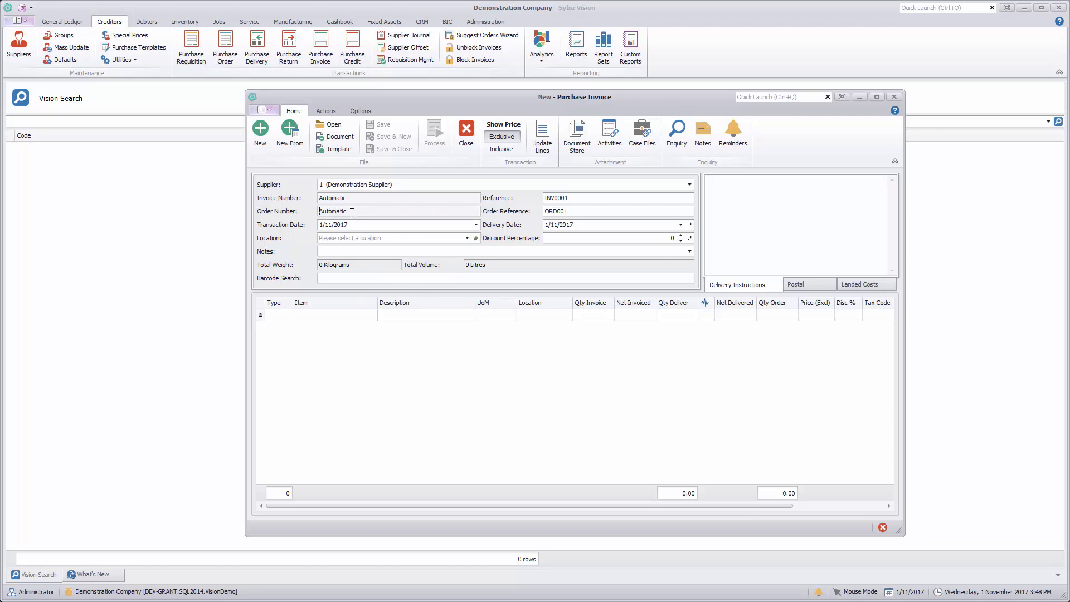
right_click(352, 211)
left_click(408, 300)
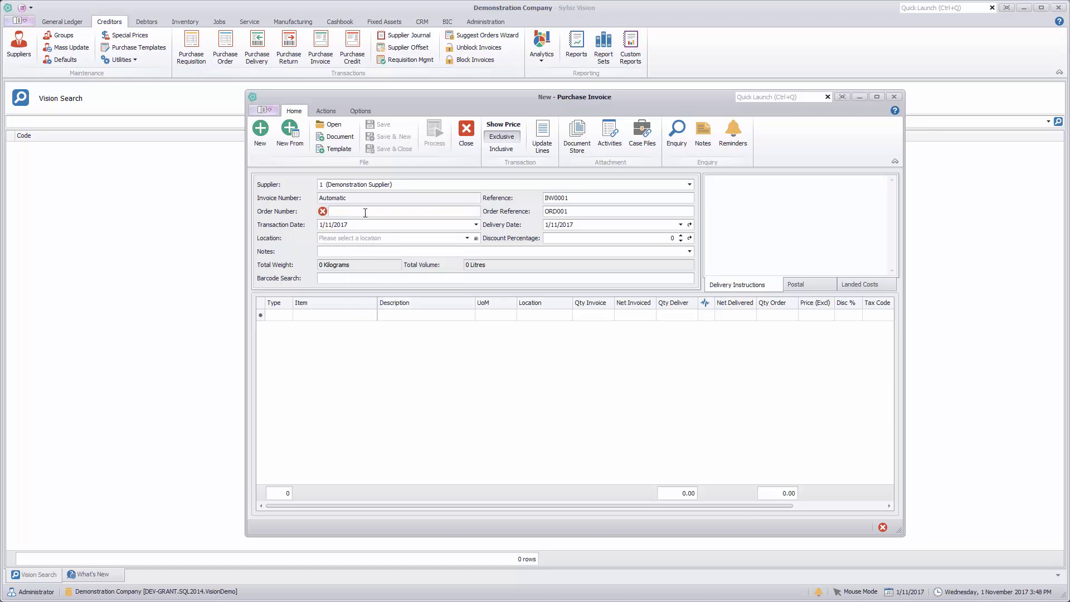
key("ctrl+v")
Add a line for item 001 (Bouquet of Roses) at location 1 (SA - Main).
left_click(321, 316)
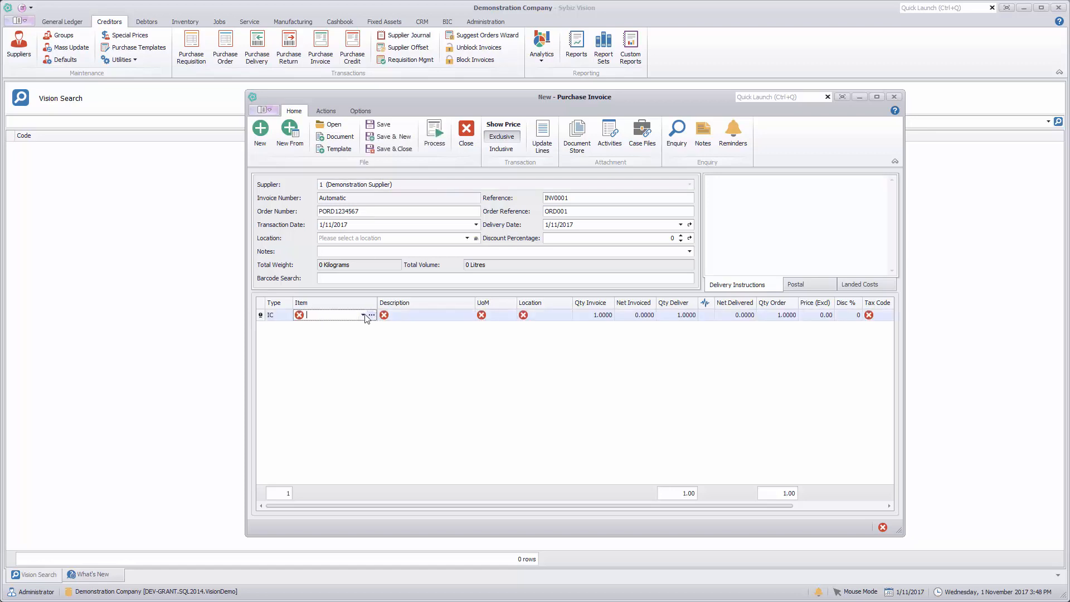
left_click(364, 315)
left_click(344, 337)
key("Tab")
key("Tab")
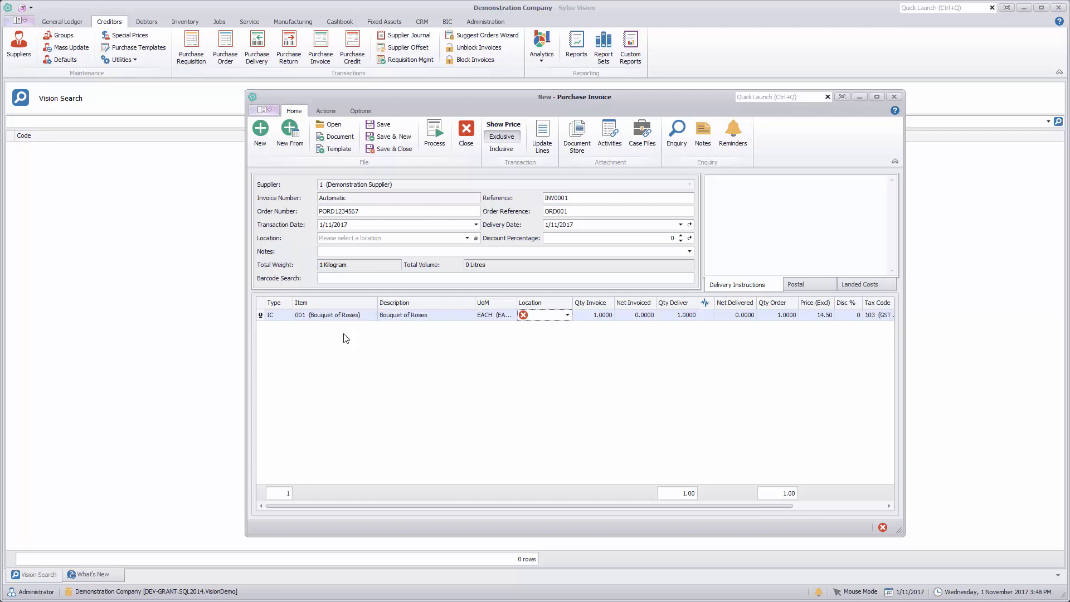
type("1")
key("Tab")
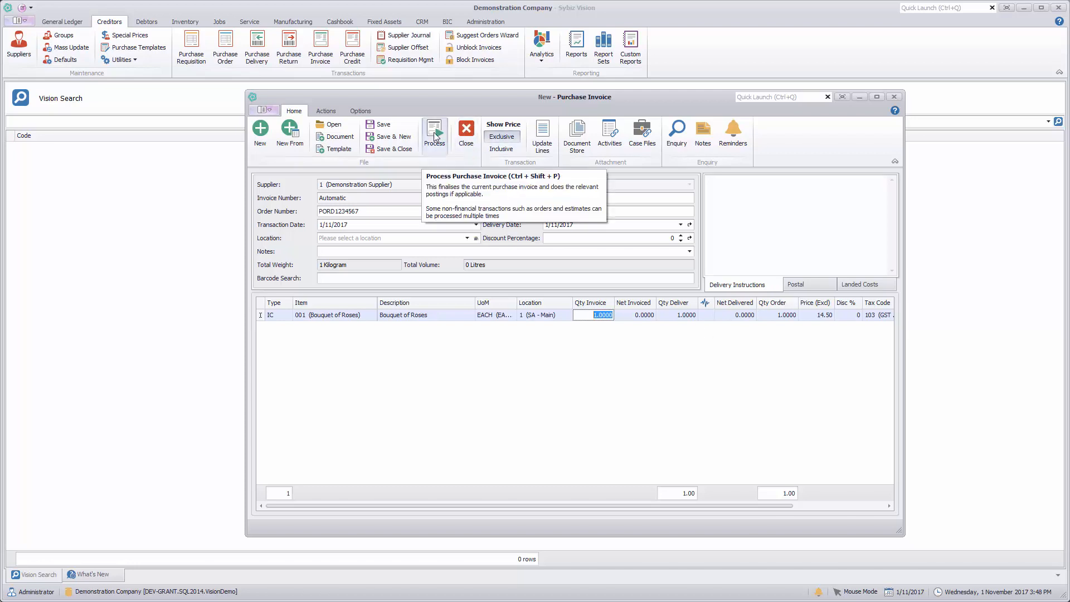
Process the purchase invoice and close the invoice window.
left_click(435, 134)
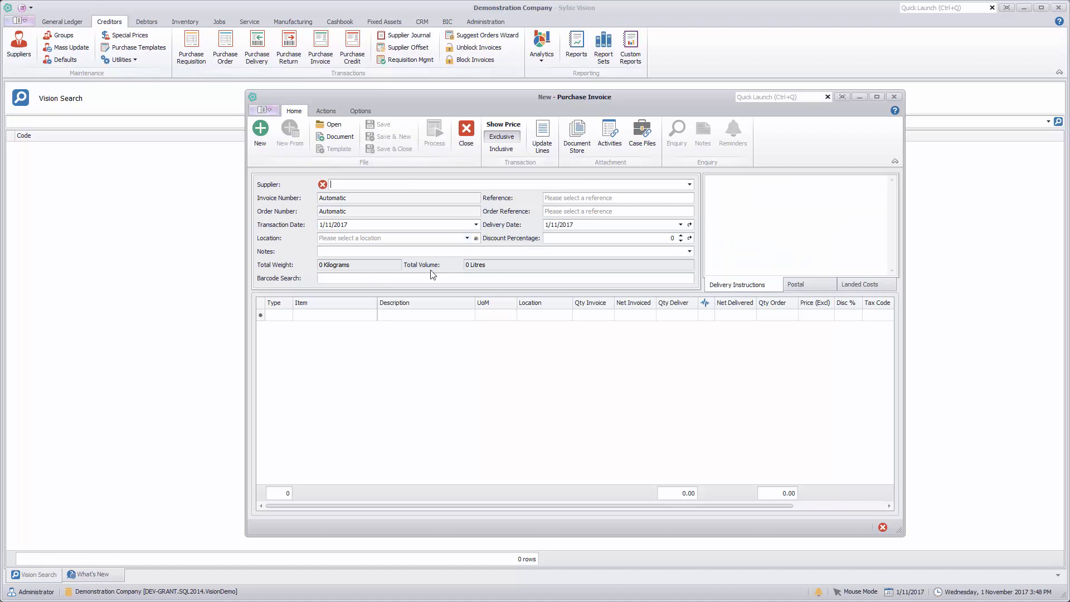
left_click(468, 140)
left_click(681, 399)
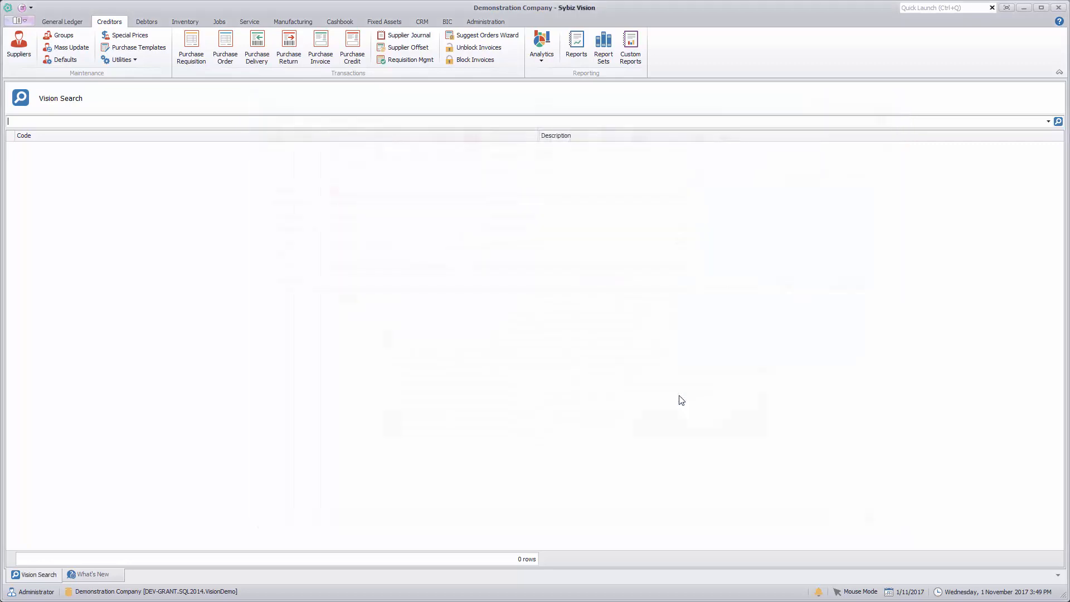
Open the enquiry for Demonstration Supplier from the supplier list, then move and enlarge its window.
left_click(22, 50)
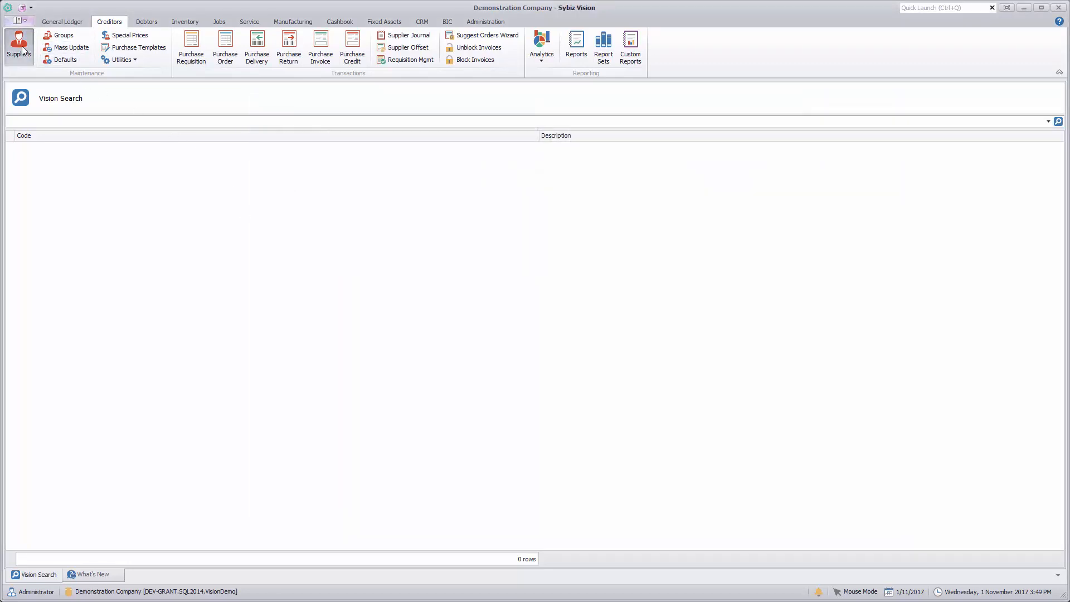
left_click(56, 268)
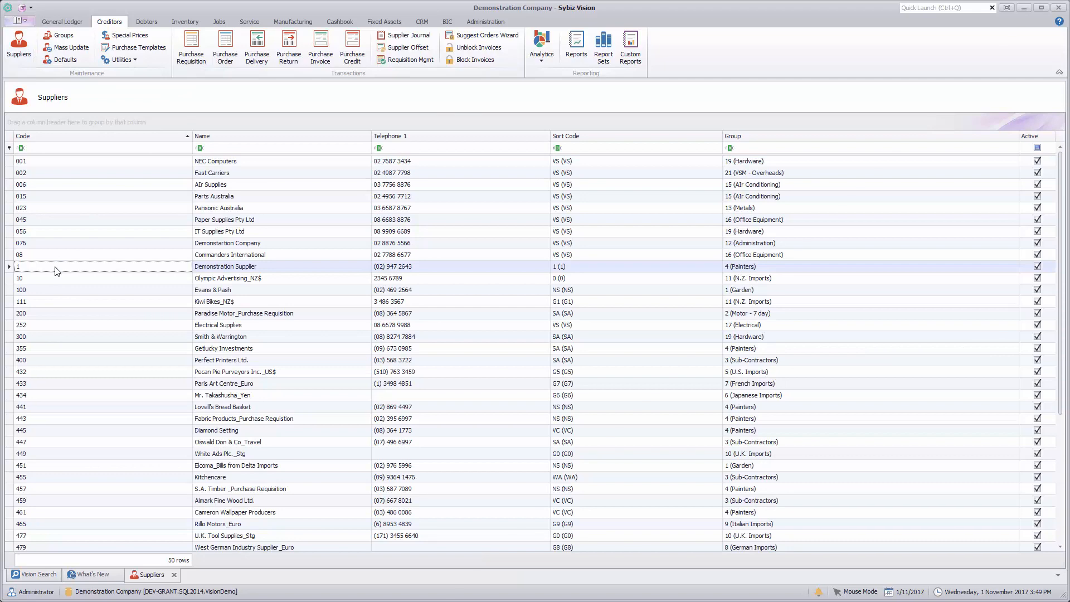
double_click(56, 270)
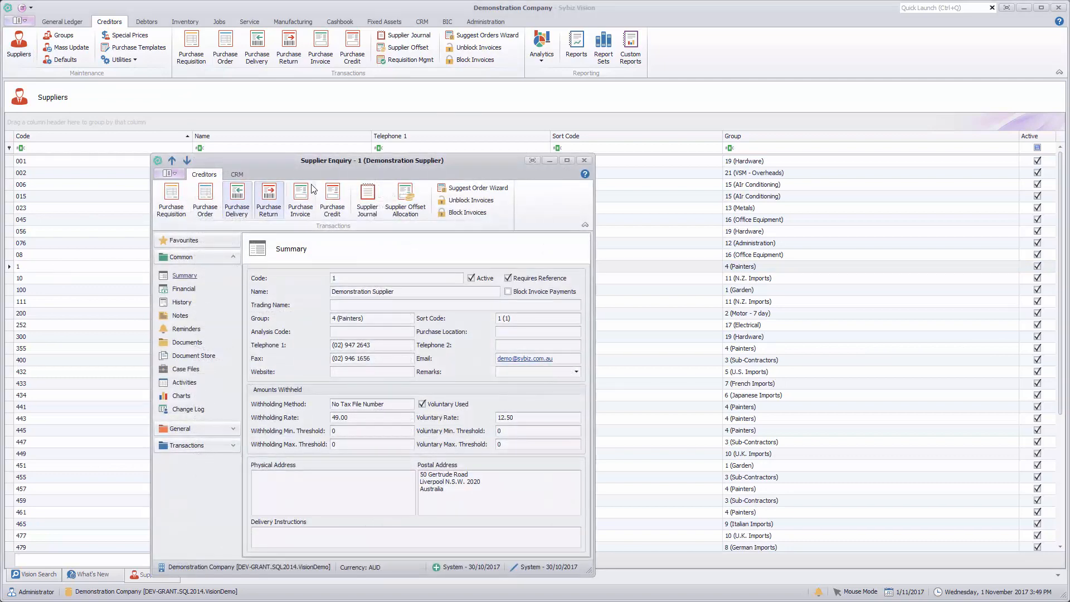
left_click_drag(334, 157, 387, 85)
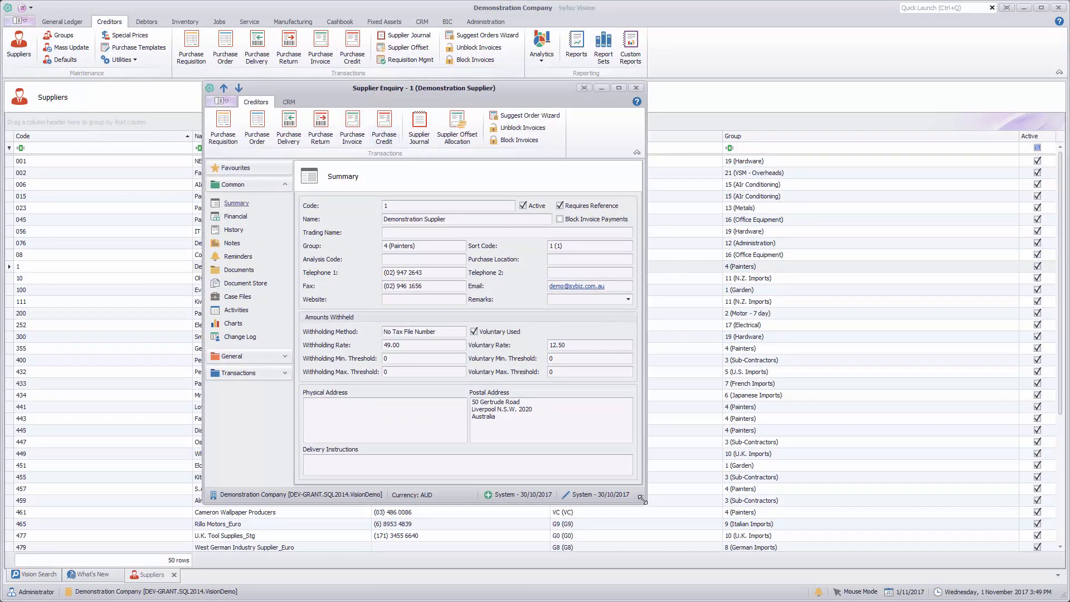
left_click_drag(641, 499, 843, 554)
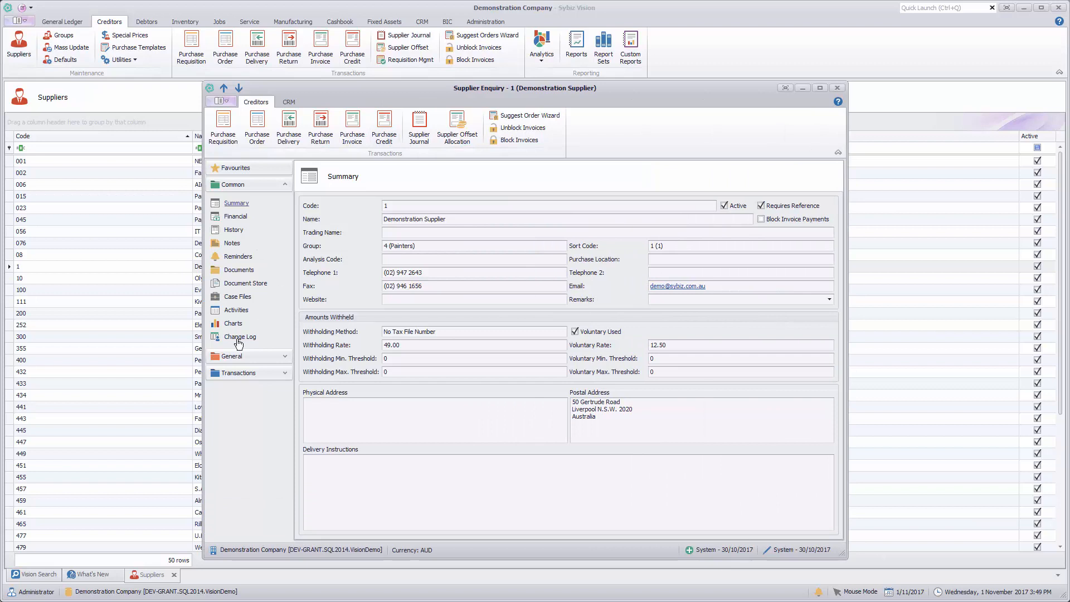
Examine the supplier's purchase order history for reference ORD001 and its invoice and credit history, and close the enquiry.
left_click(284, 374)
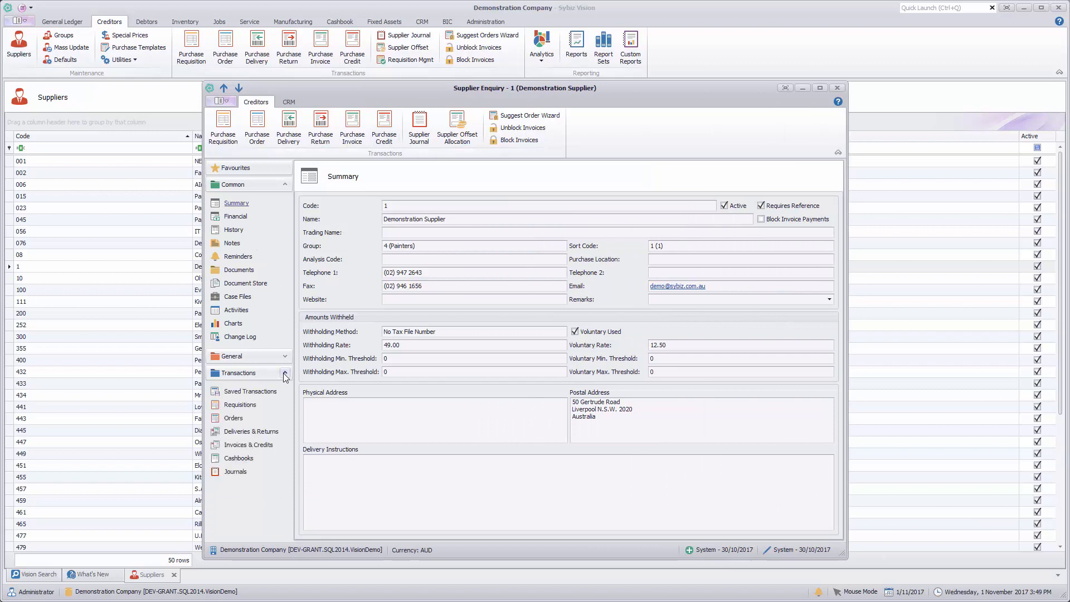
left_click(234, 419)
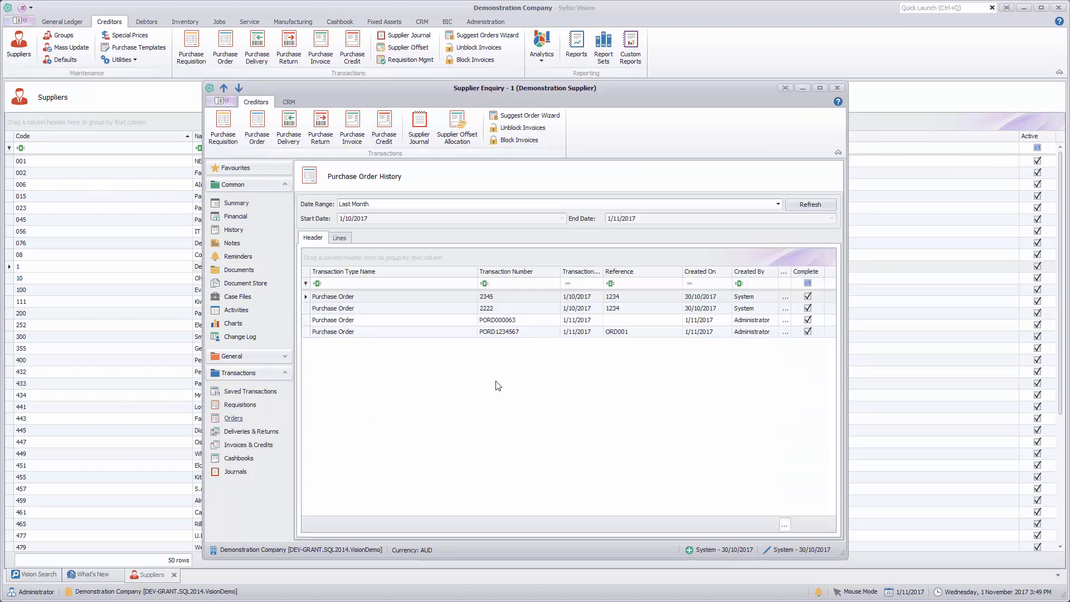
left_click(523, 333)
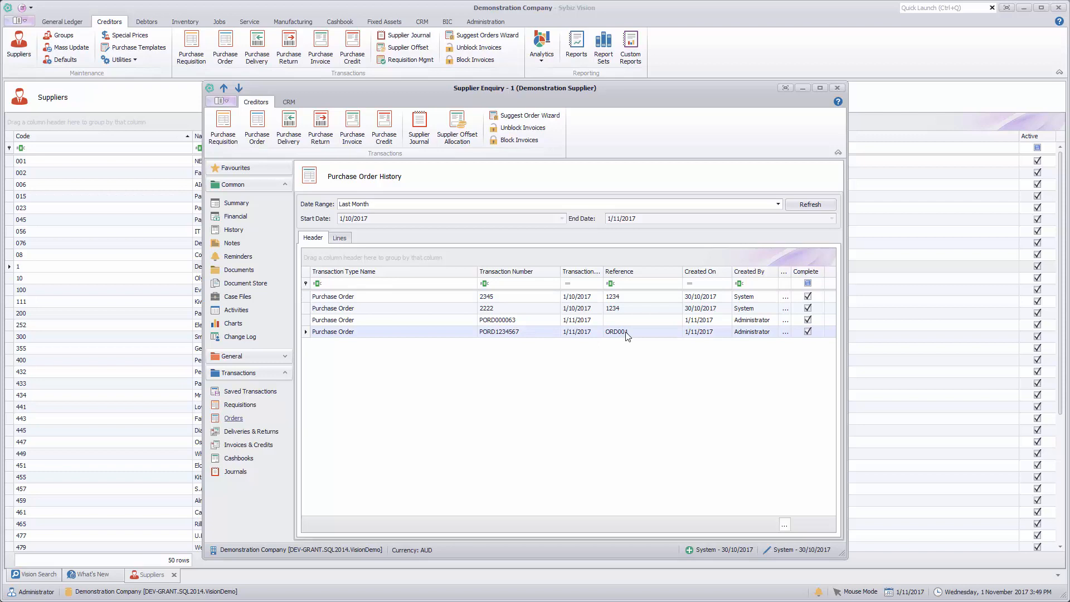
left_click(241, 446)
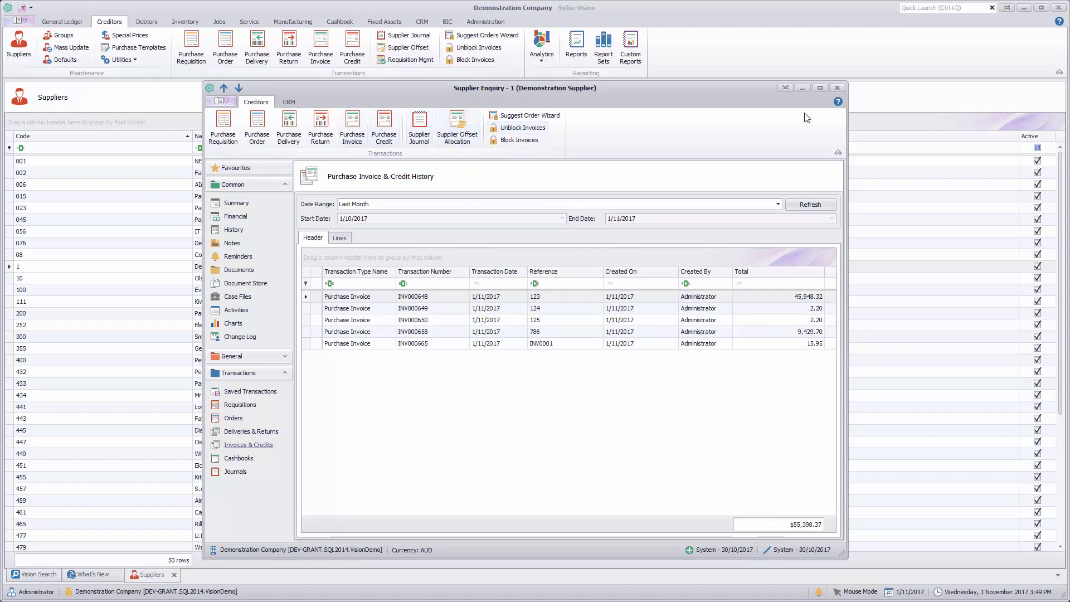
left_click(838, 88)
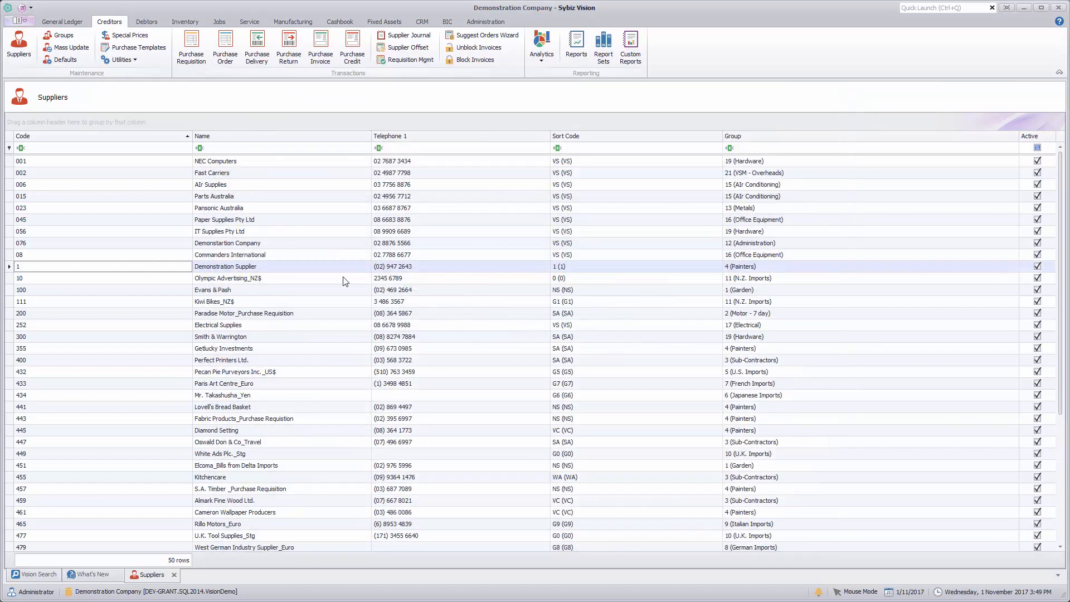